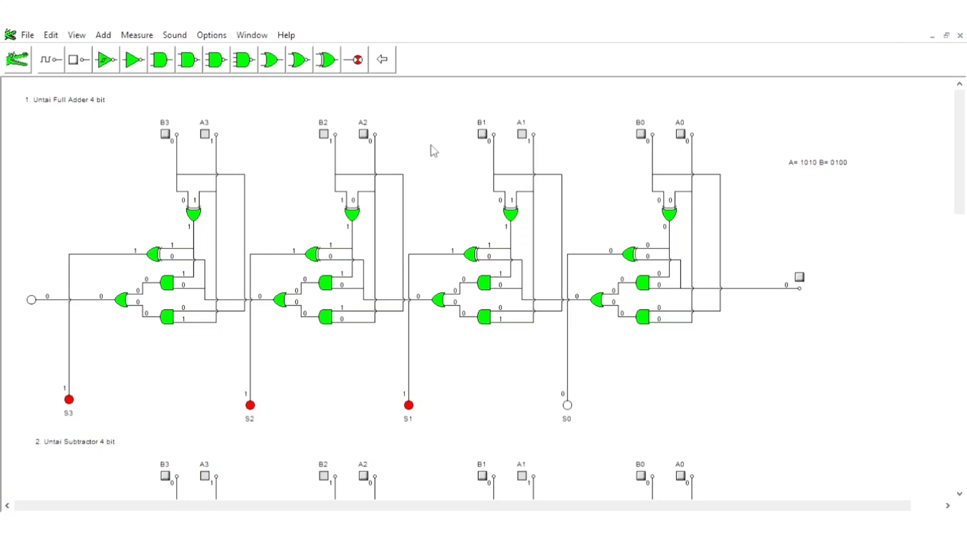
- Switch the 4-bit full adder's B2 and A1 inputs off and back on to re-enter A= 1010 and B= 0100
click(205, 133)
click(324, 133)
click(522, 133)
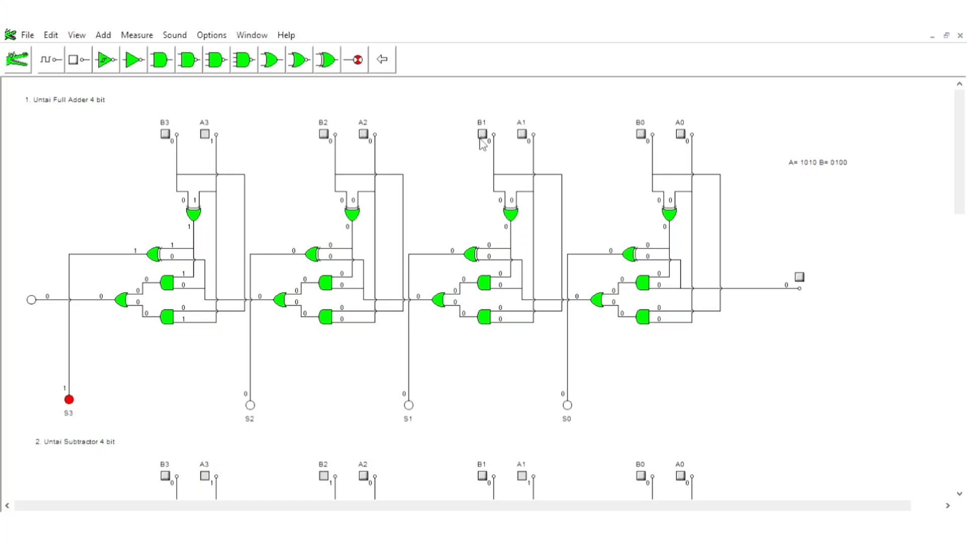
click(521, 134)
click(324, 133)
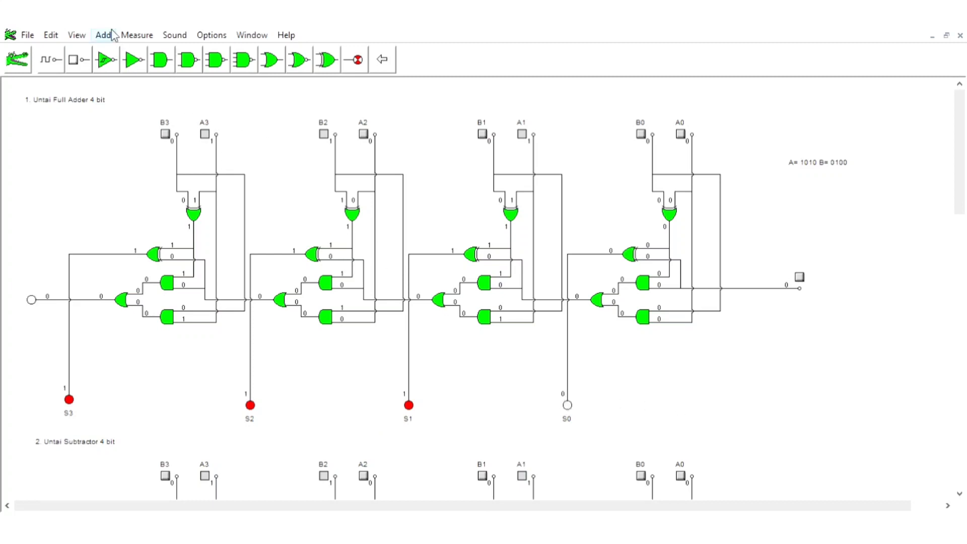
- Duplicate the full adder's "A= 1010 B= 0100" label, change the copy's text to 01110 and place it directly beneath the original
text(A= 1010 B= 0100)
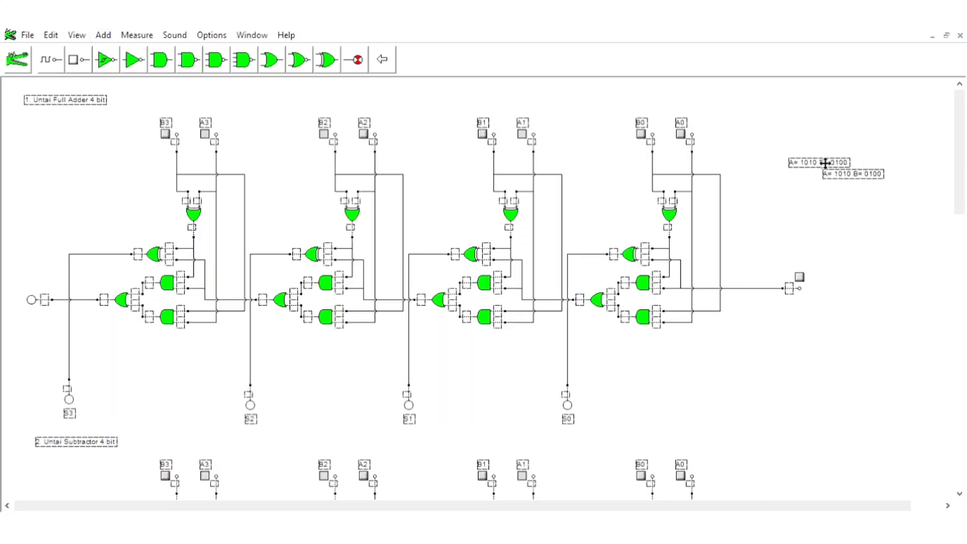
click(792, 175)
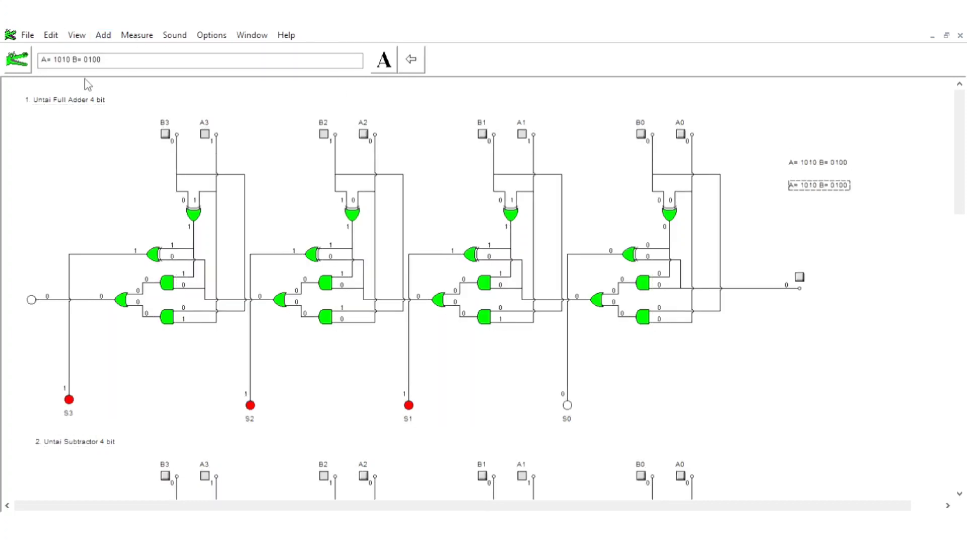
drag(182, 60, 5, 63)
key(BackSpace)
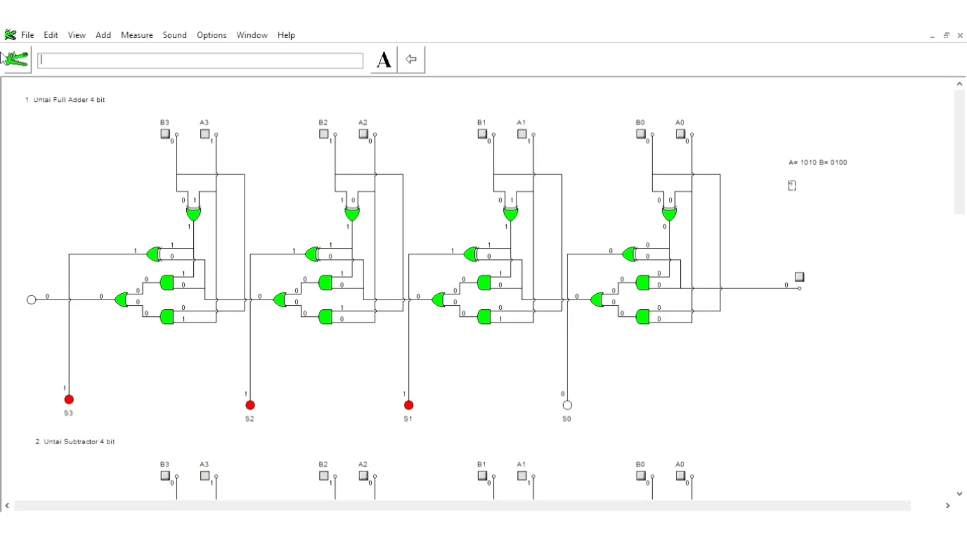
text(01110)
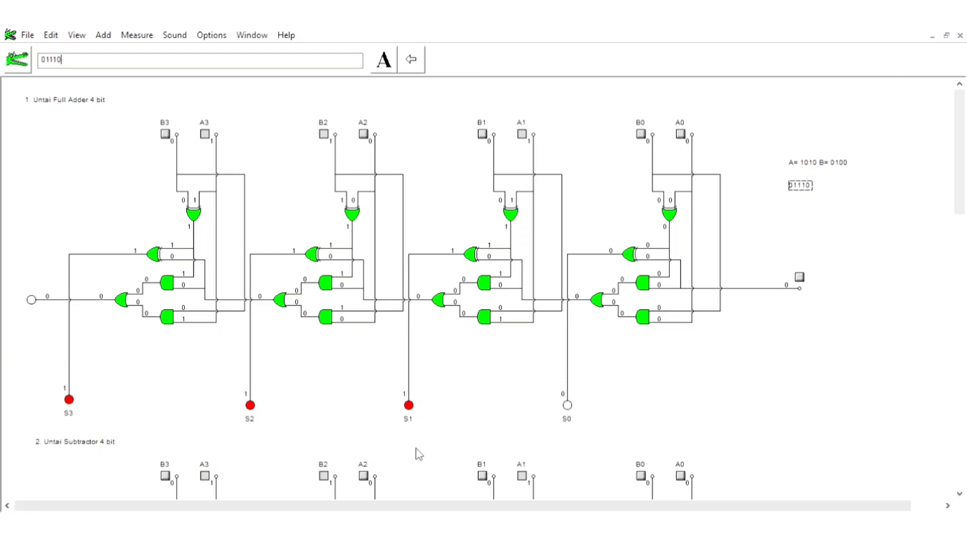
click(831, 185)
drag(808, 181, 808, 168)
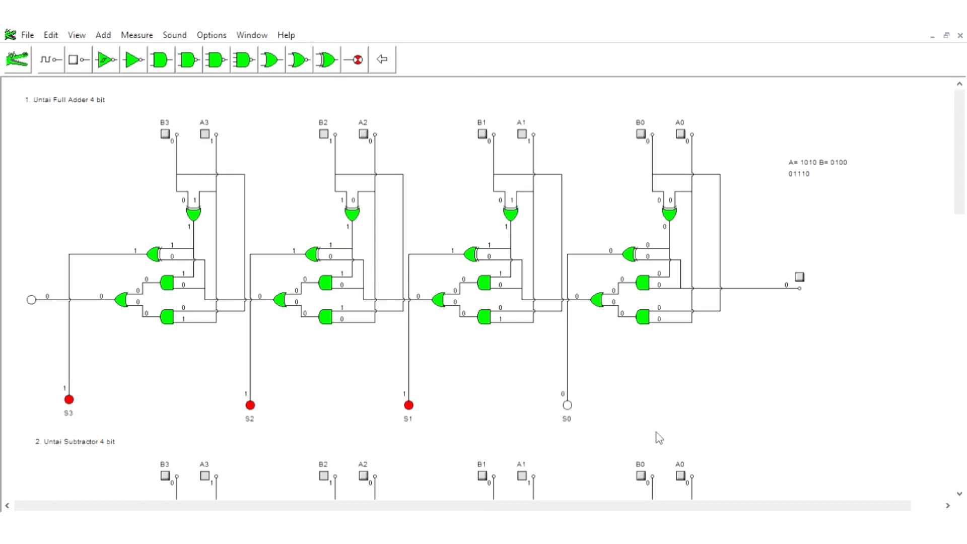
- Reset the 4-bit subtractor's A3, B2, A1 and Cin inputs to 0
mouse_move(960, 151)
mouse_down()
mouse_move(965, 189)
mouse_move(965, 154)
mouse_up()
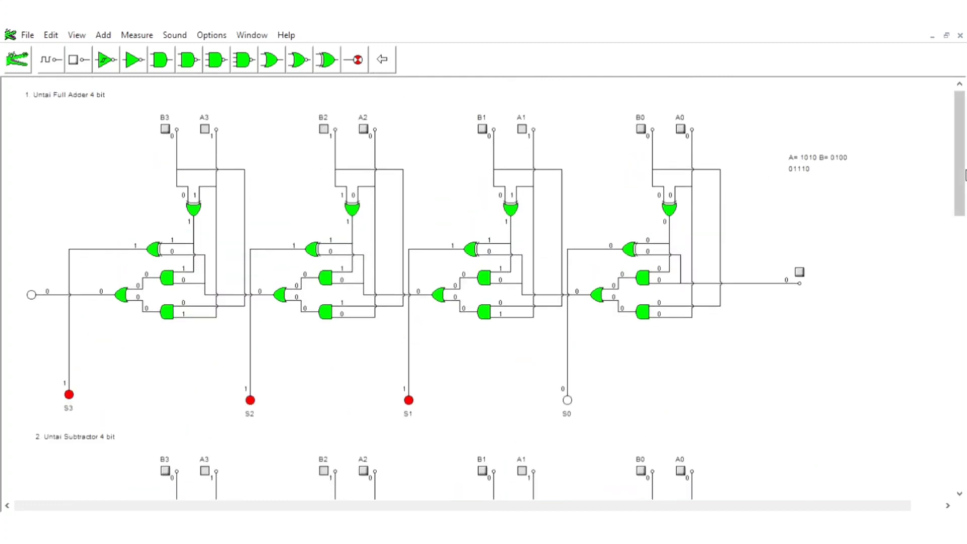
drag(963, 159, 962, 222)
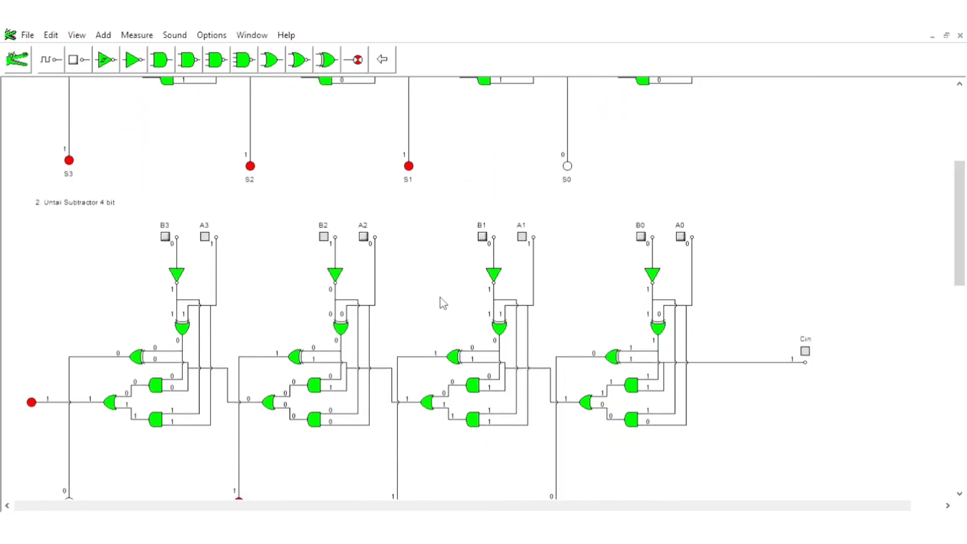
click(336, 259)
click(496, 255)
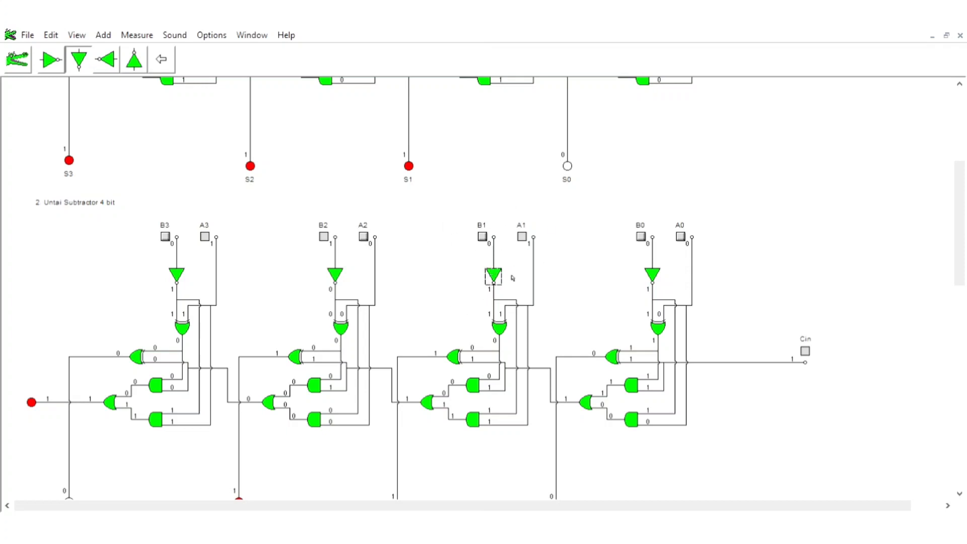
click(887, 306)
scroll(962, 239, down, 3)
scroll(965, 241, down, 1)
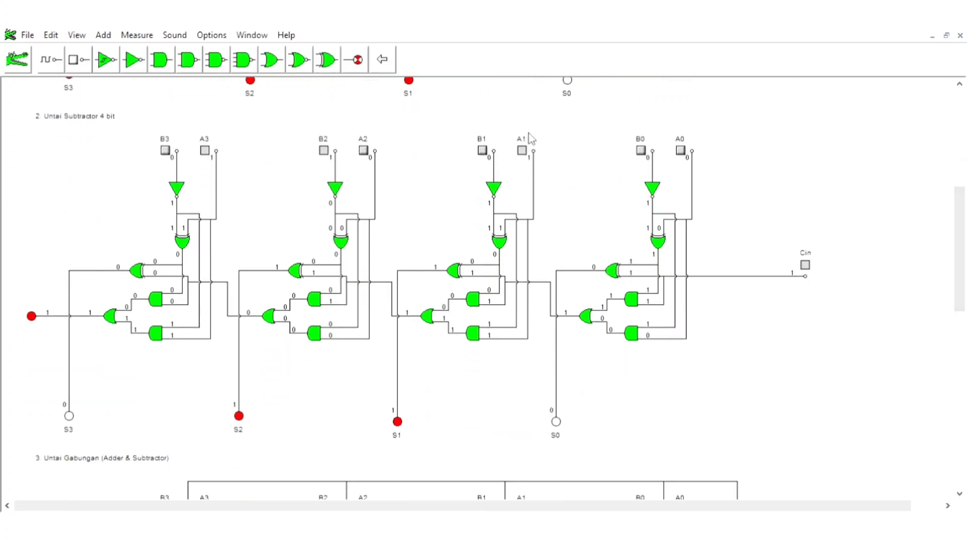
click(522, 150)
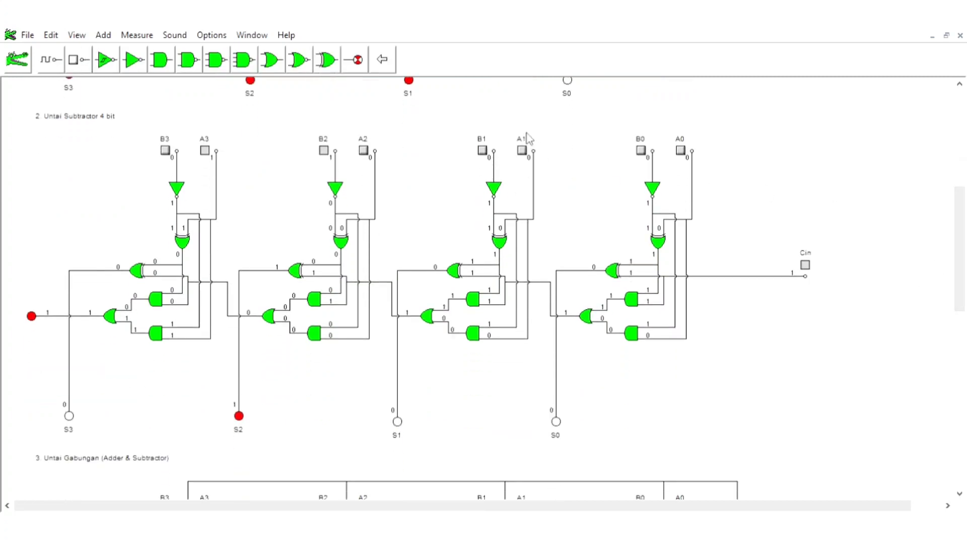
click(323, 150)
click(204, 150)
click(805, 265)
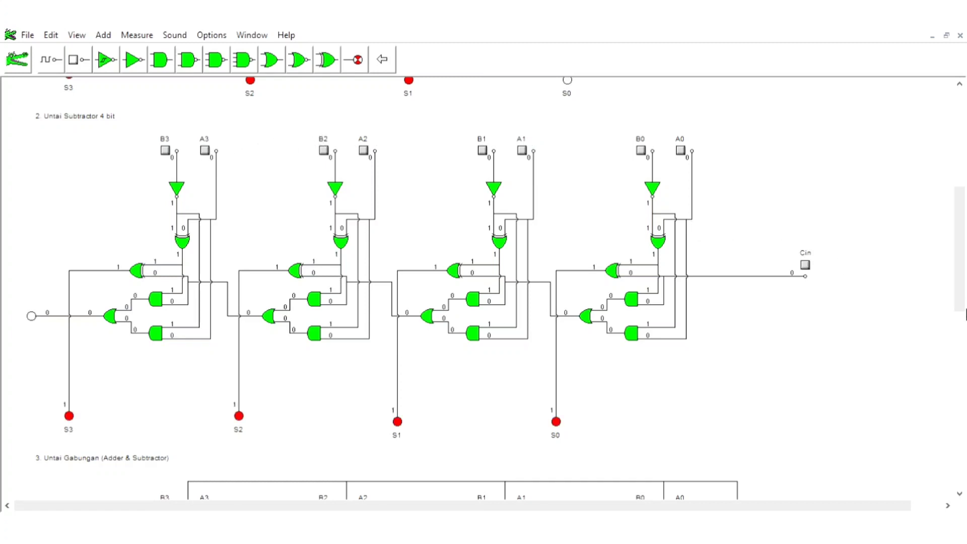
- Copy the full adder's "A= 1010 B= 0100" label and place the copy beside the subtractor's A0 input
drag(960, 254, 964, 203)
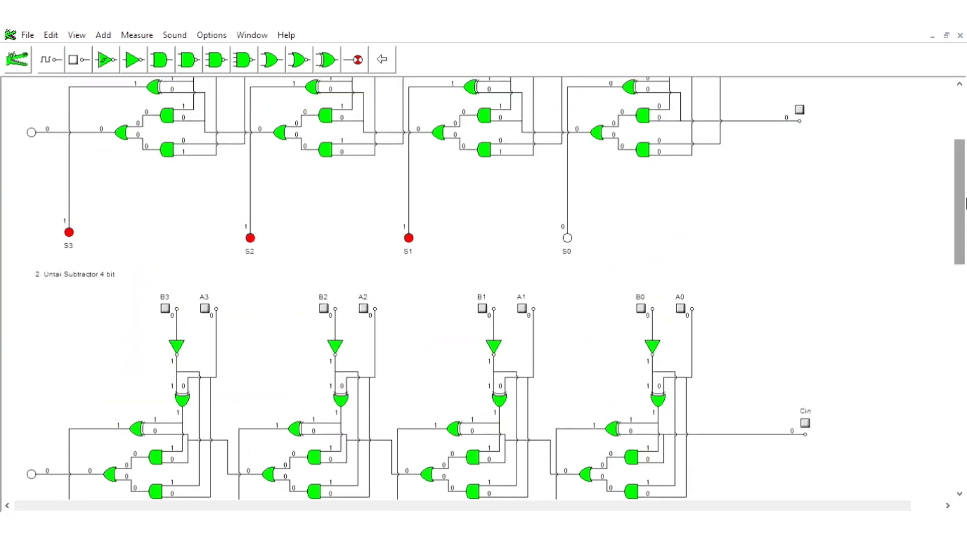
drag(964, 142, 962, 90)
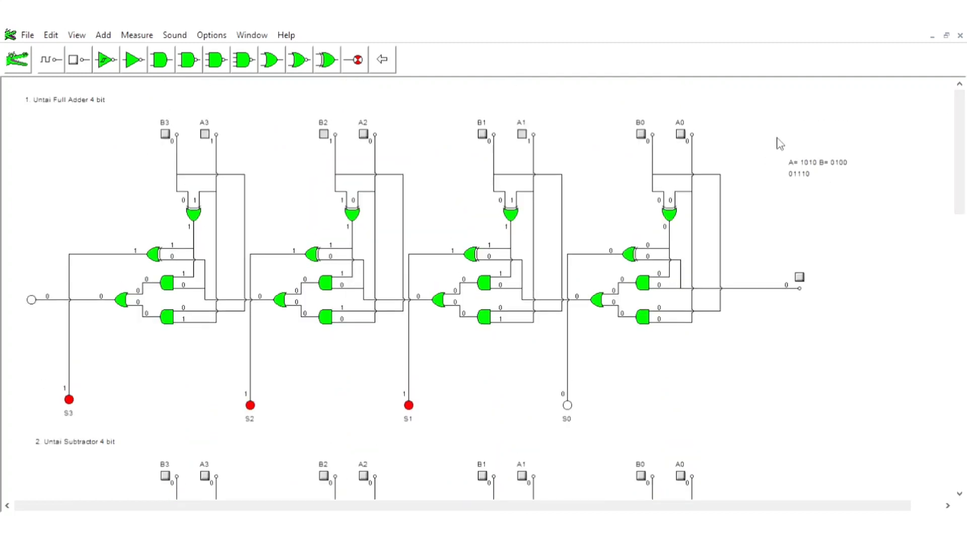
drag(776, 166, 857, 154)
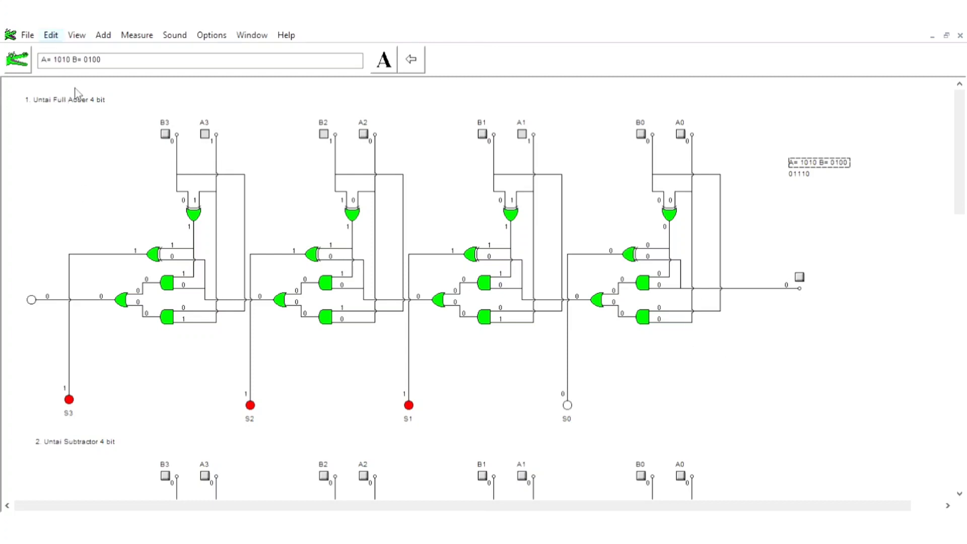
key(ctrl+v)
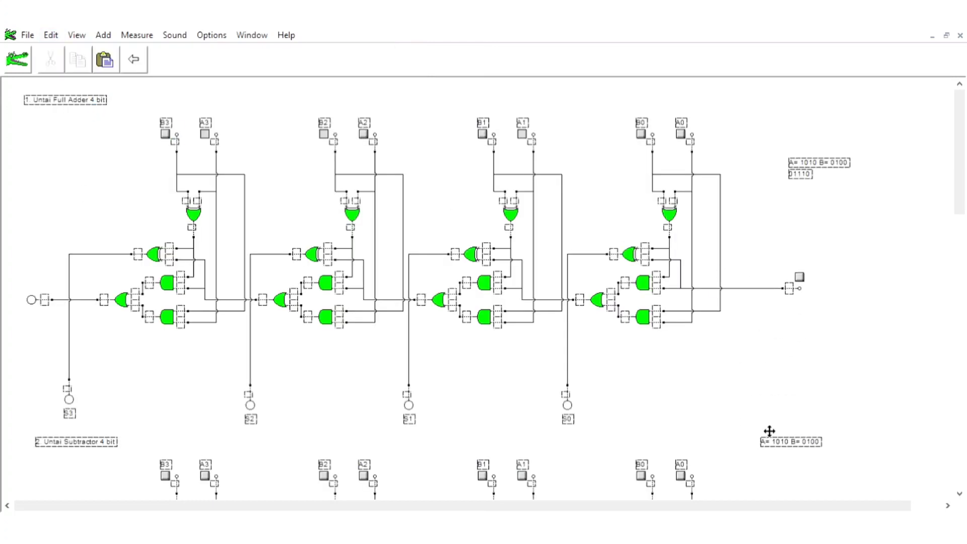
click(795, 453)
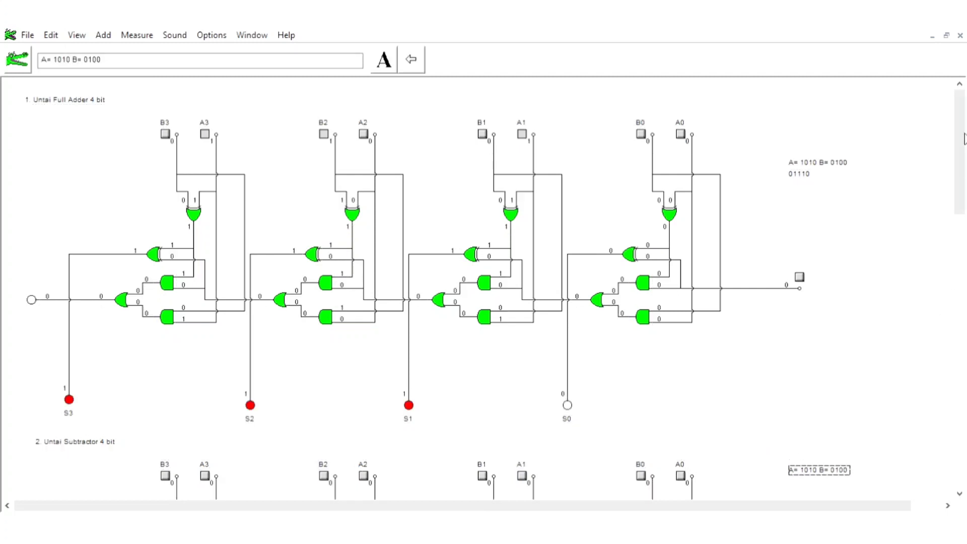
- Set the subtractor's inputs to A= 1010 and B= 0100, and switch Cin to 1
drag(961, 149, 962, 215)
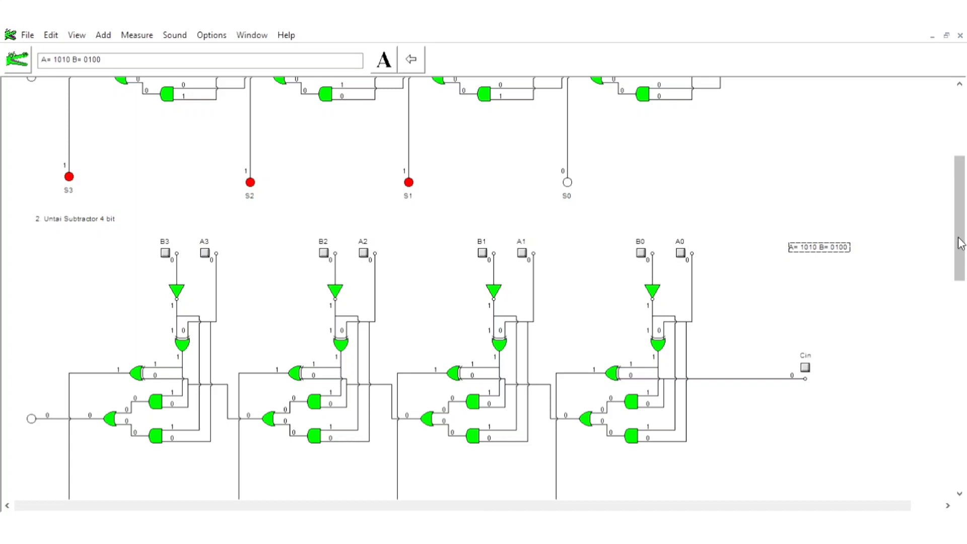
drag(963, 231, 963, 247)
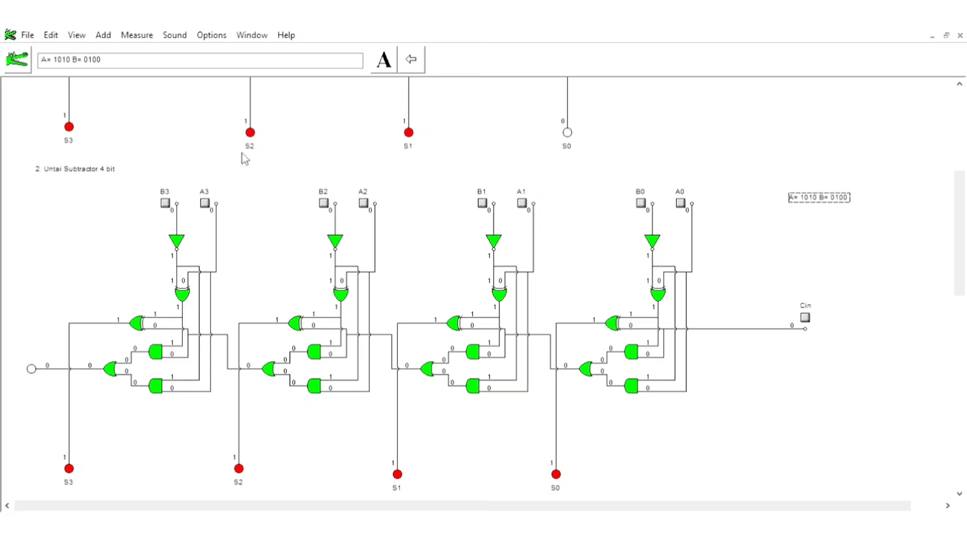
click(204, 196)
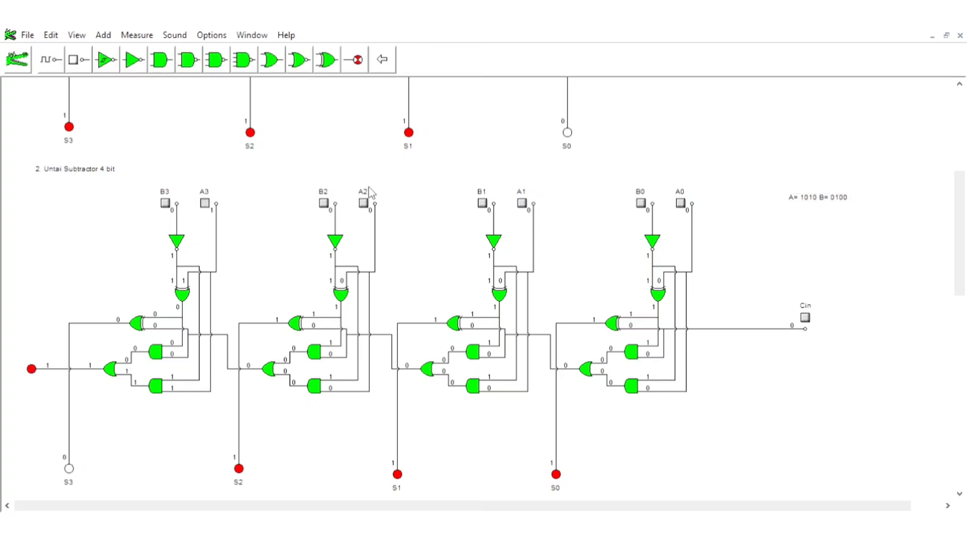
click(522, 202)
click(324, 202)
click(805, 317)
- Rename the subtractor's Cin label to "Cin / m"
click(806, 305)
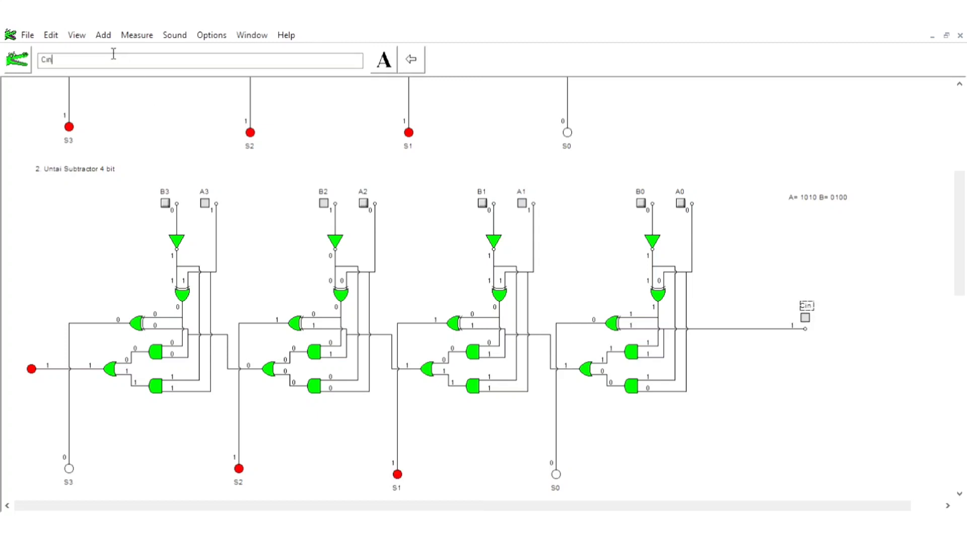
text(/ m)
click(809, 360)
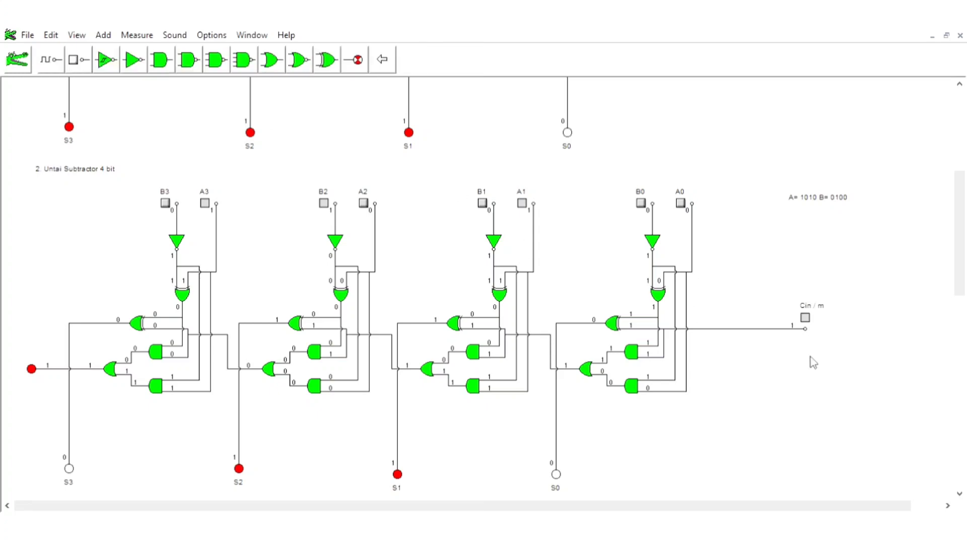
- Switch the subtractor's Cin / m input to 0 while keeping A= 1010 and B= 0100
mouse_move(965, 241)
mouse_down()
mouse_move(965, 345)
mouse_move(965, 254)
mouse_up()
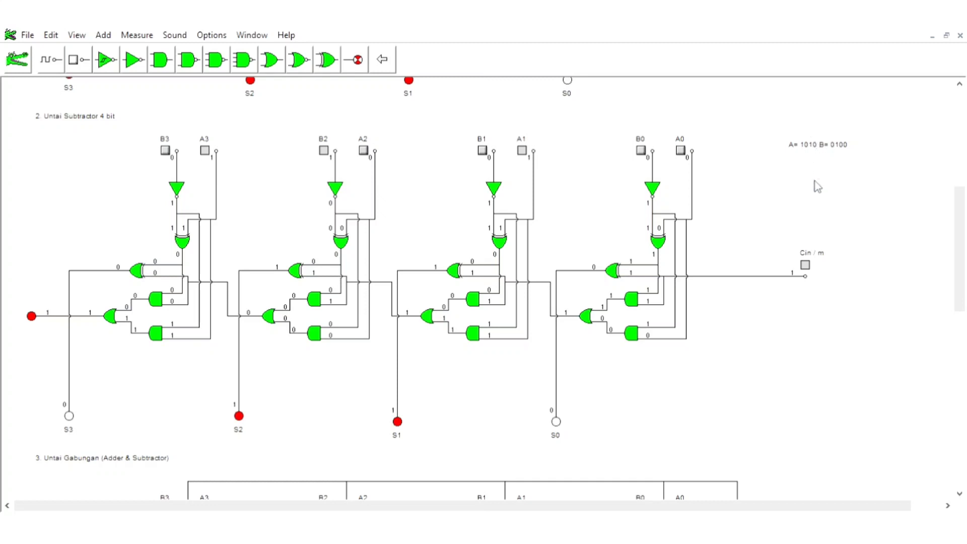
click(806, 249)
click(32, 315)
click(762, 358)
click(806, 261)
click(805, 263)
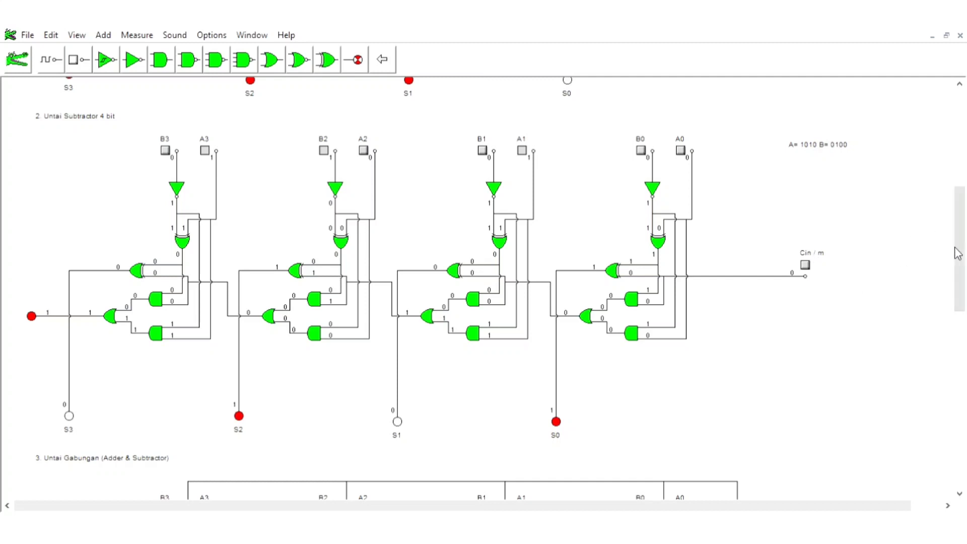
scroll(965, 247, down, 1)
drag(966, 245, 966, 232)
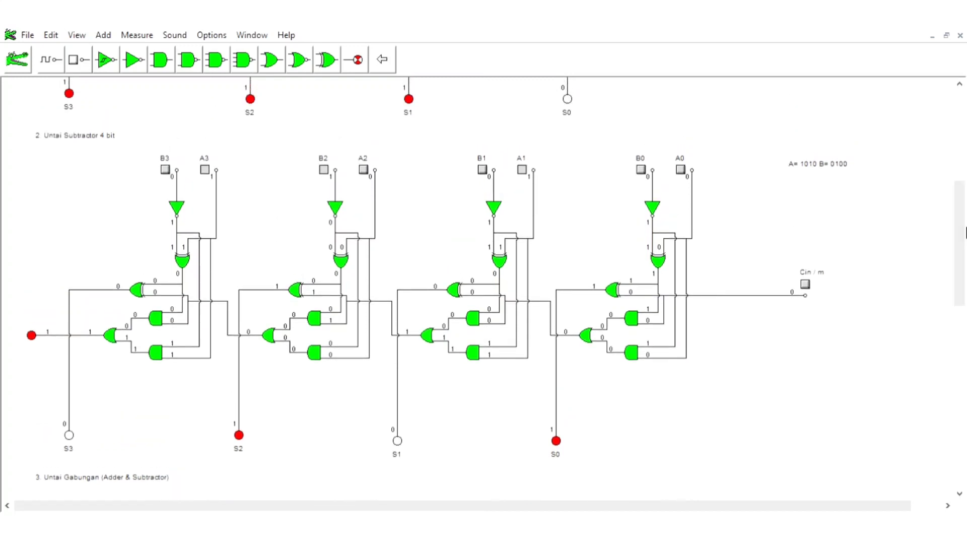